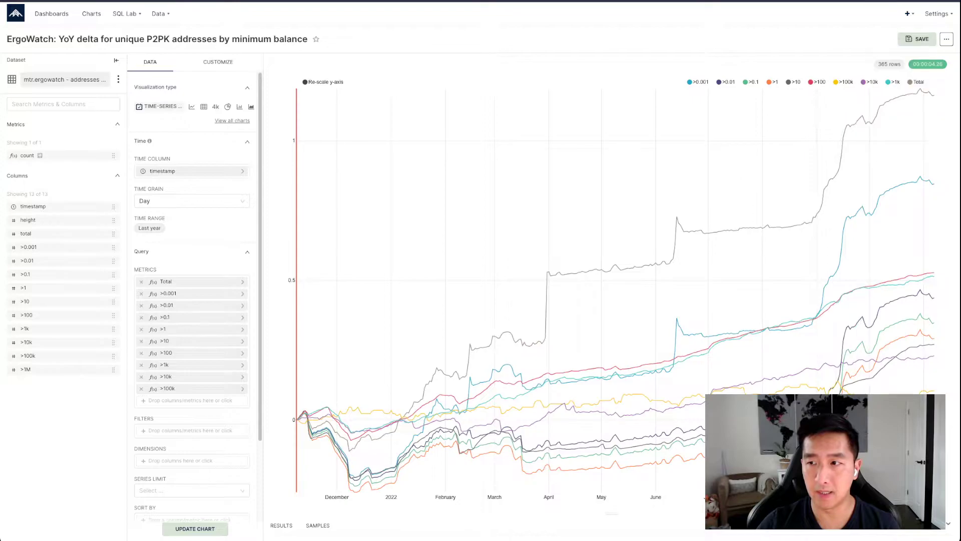
Isolate the Total series in the chart legend, then bring all series back
double_click(910, 82)
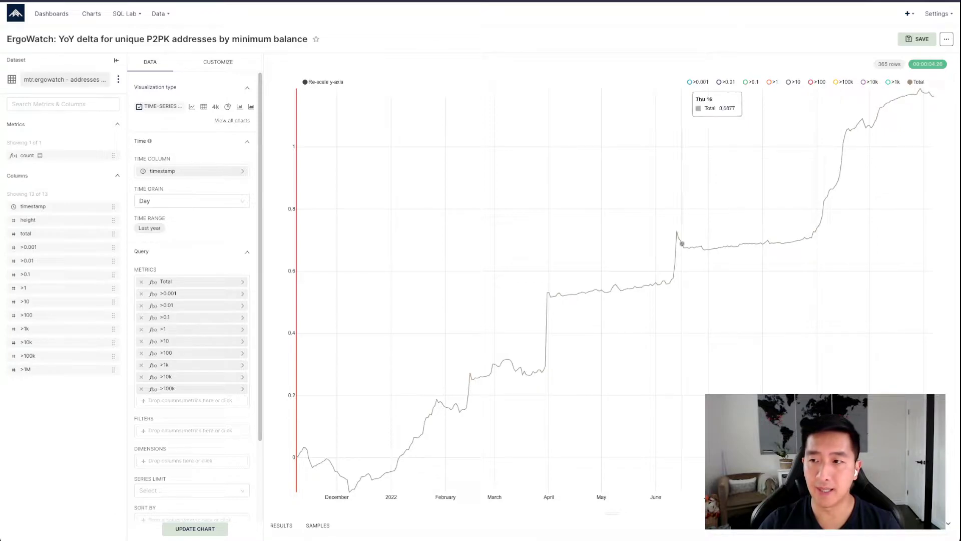
left_click(916, 82)
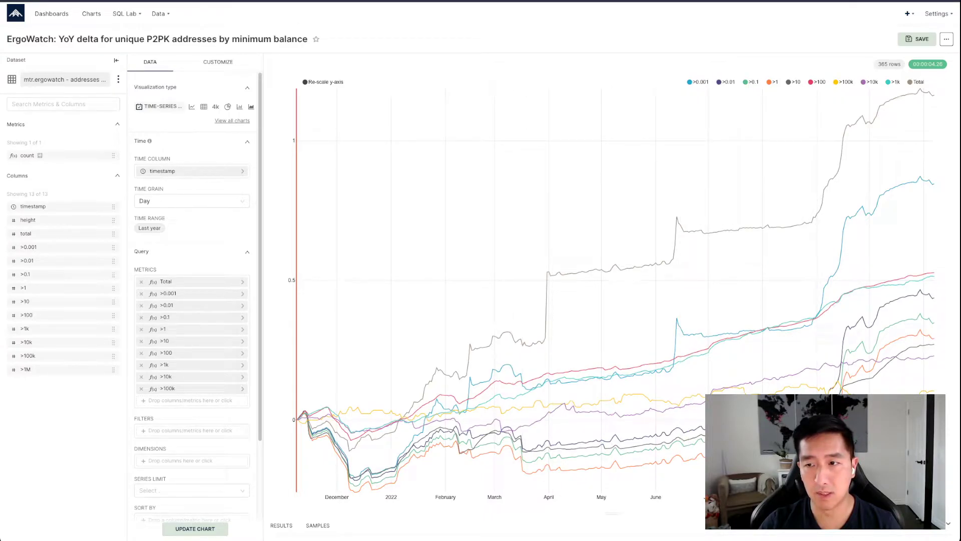
Hide legend series until only the >10 and >100 lines are shown in the chart
left_click(746, 81)
left_click(719, 81)
left_click(690, 81)
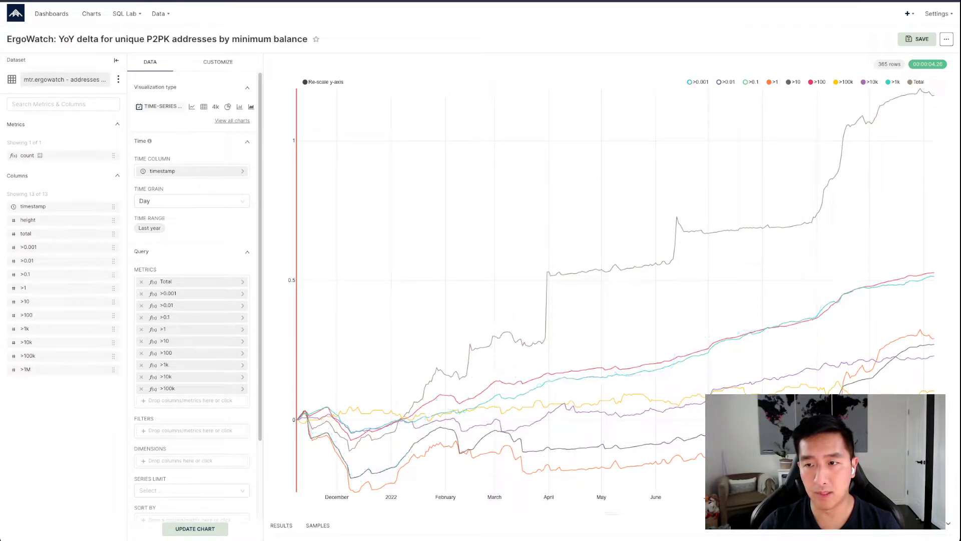
left_click(770, 81)
left_click(770, 82)
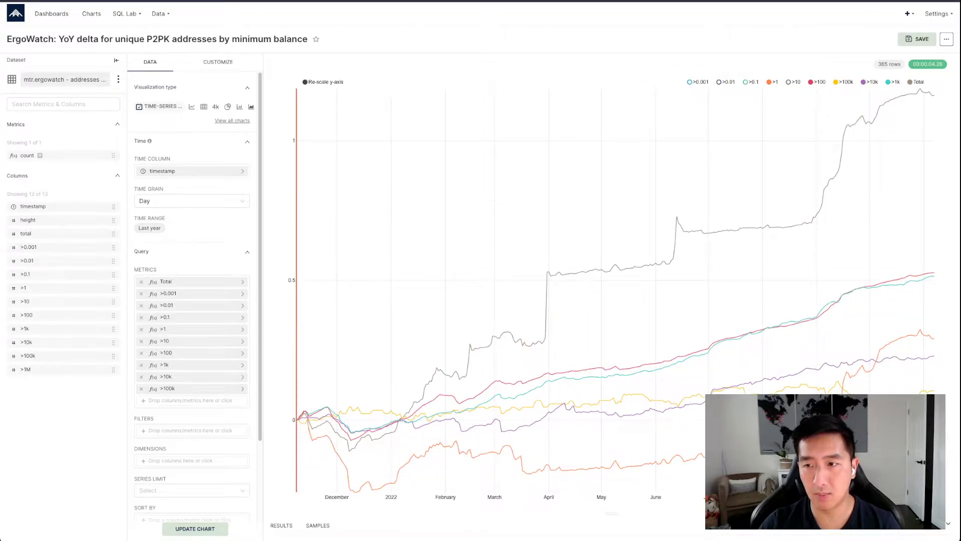
double_click(793, 81)
left_click(816, 82)
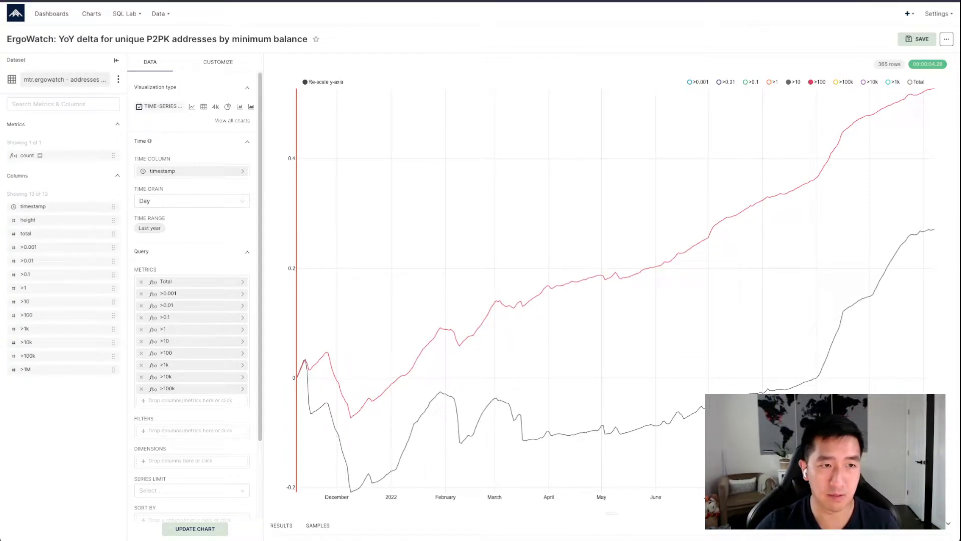
Go to the dashboards list and start a new dashboard
left_click(91, 14)
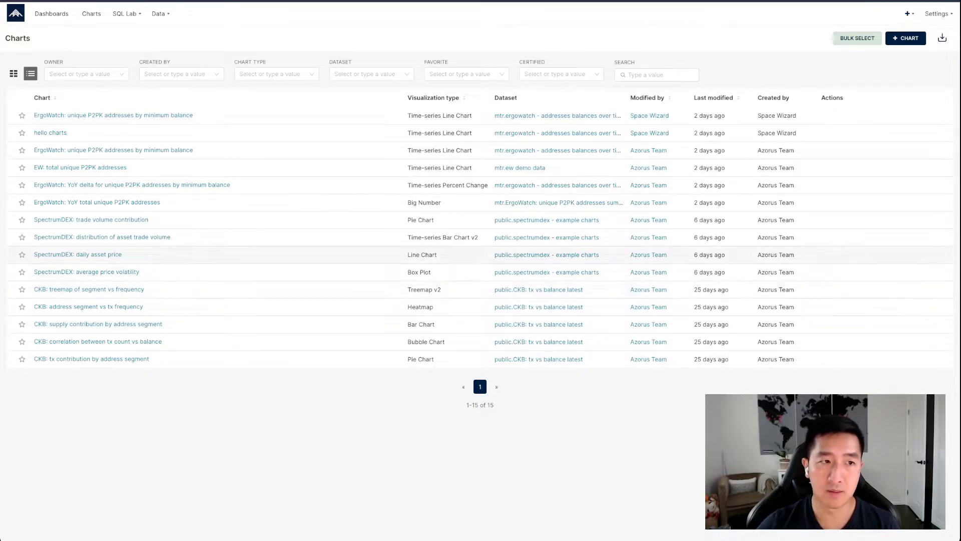
left_click(52, 13)
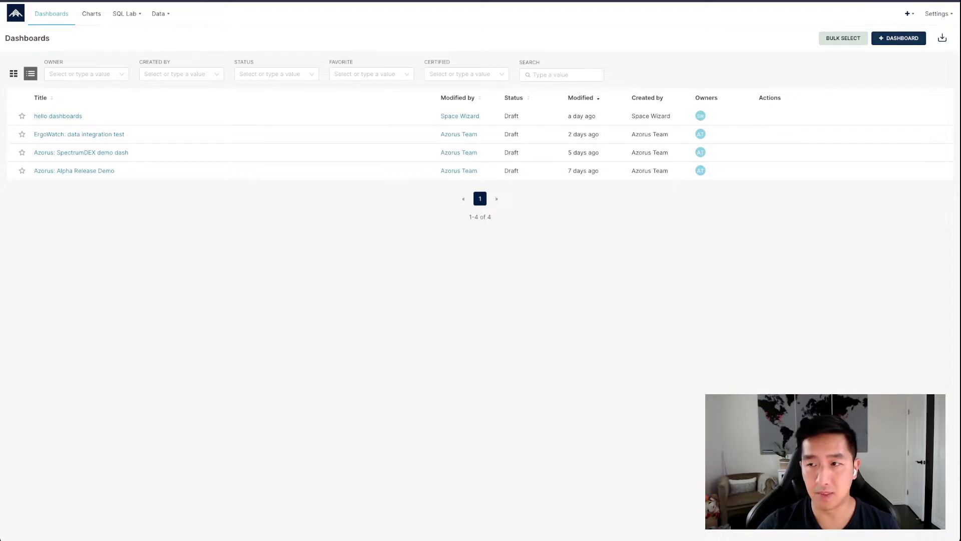
left_click(899, 39)
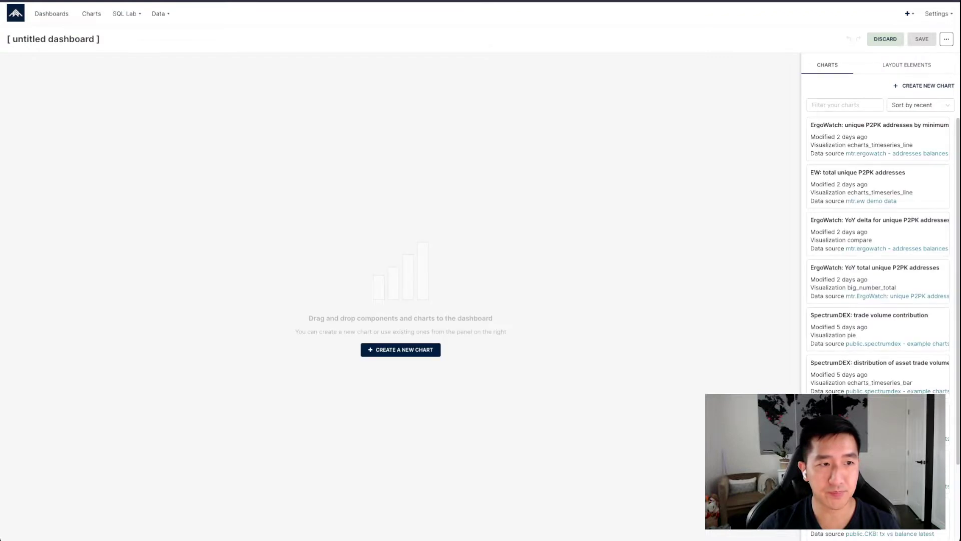
Rename the untitled dashboard to azorus product tutorial dashboard
left_click(95, 39)
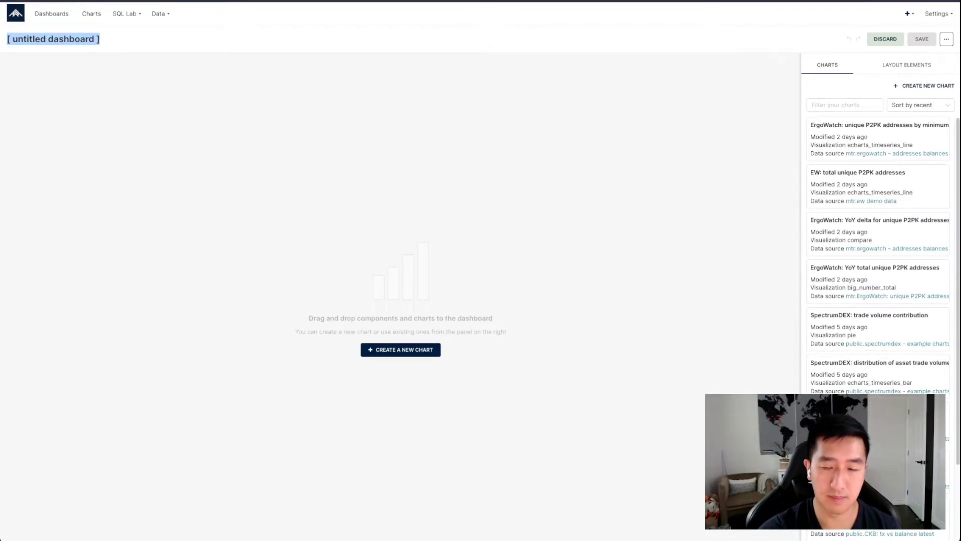
type("azorus t")
type("roduct tutorial ")
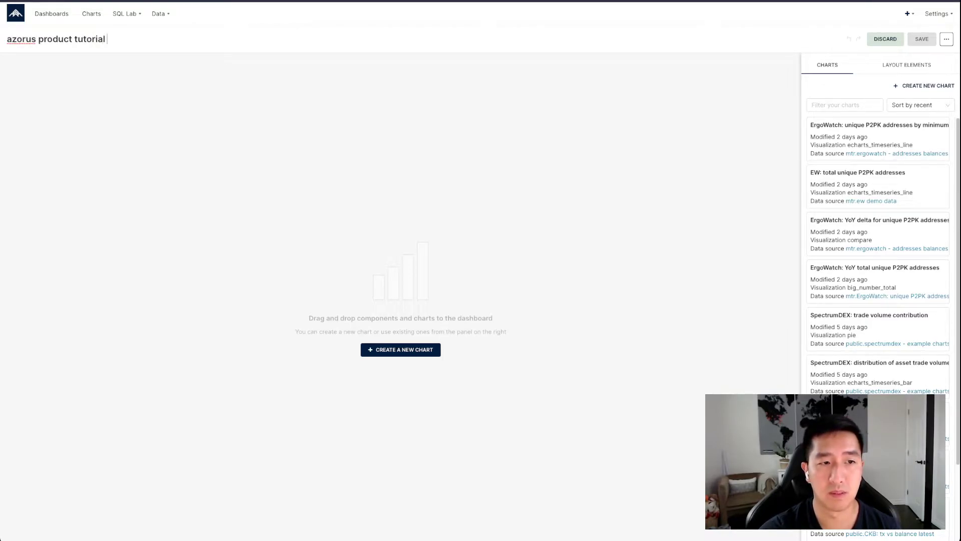
type("dahsbhboard")
key("Return")
Sort the available charts list by dataset
scroll(877, 146, "down", 4)
scroll(878, 149, "up", 4)
left_click(920, 105)
left_click(914, 162)
left_click(920, 105)
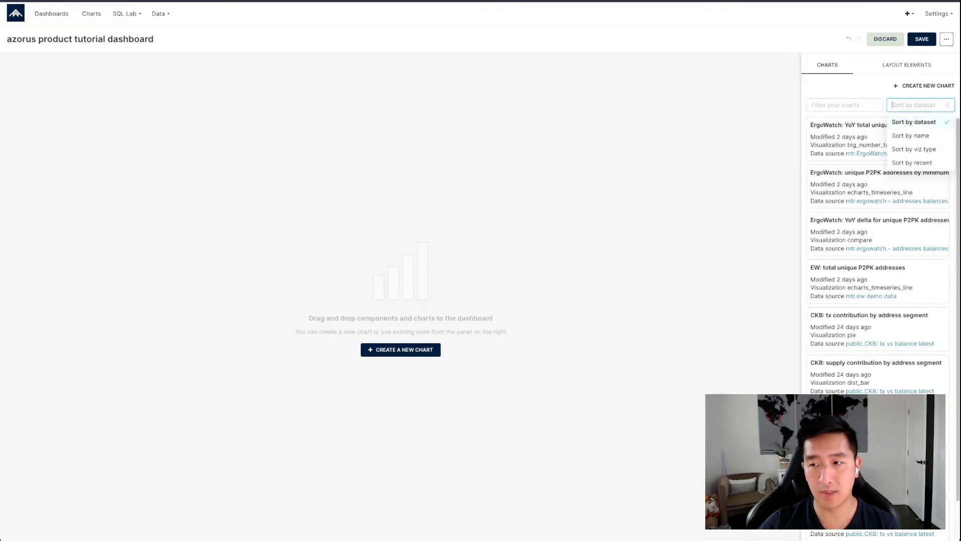
Add five empty rows to the dashboard layout
left_click(906, 65)
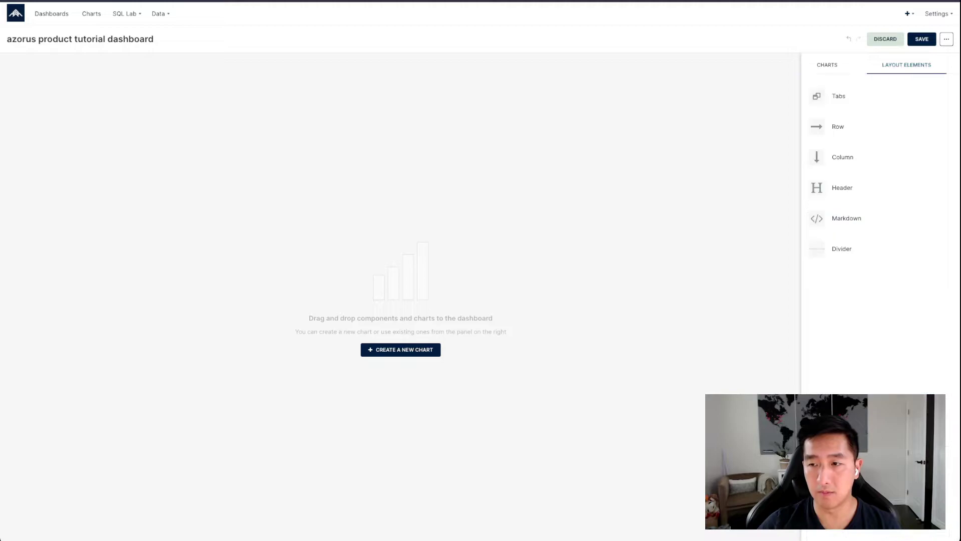
left_click_drag(846, 127, 690, 127)
left_click_drag(846, 126, 721, 147)
left_click_drag(851, 128, 726, 243)
left_click_drag(851, 127, 724, 243)
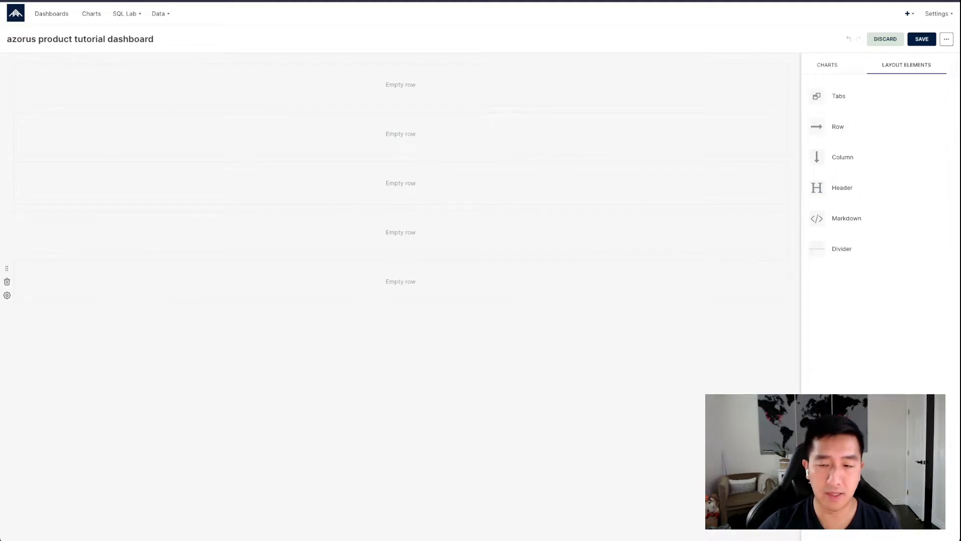
Insert a header between the second and third rows and title it Nervos Network
left_click_drag(851, 249, 715, 172)
left_click_drag(841, 188, 721, 166)
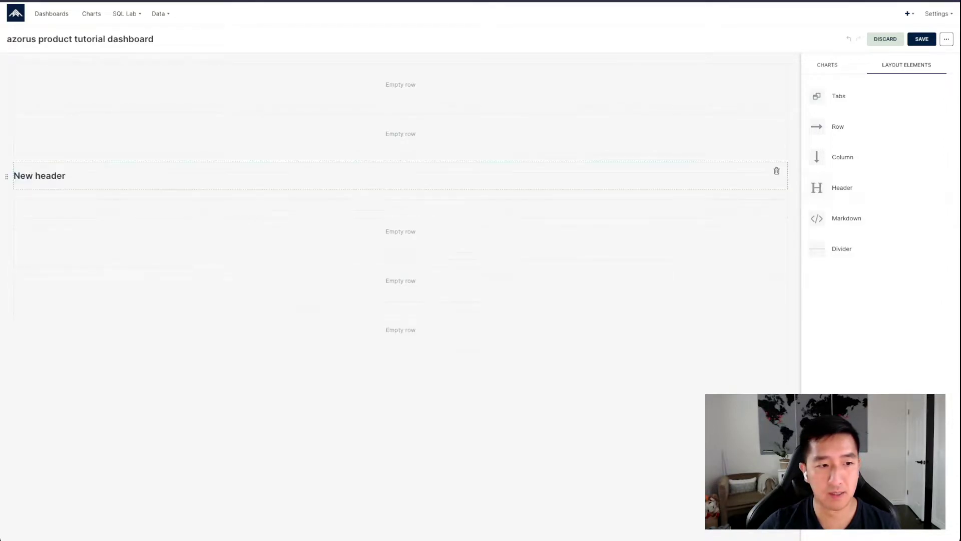
left_click(50, 177)
key("ctrl+a")
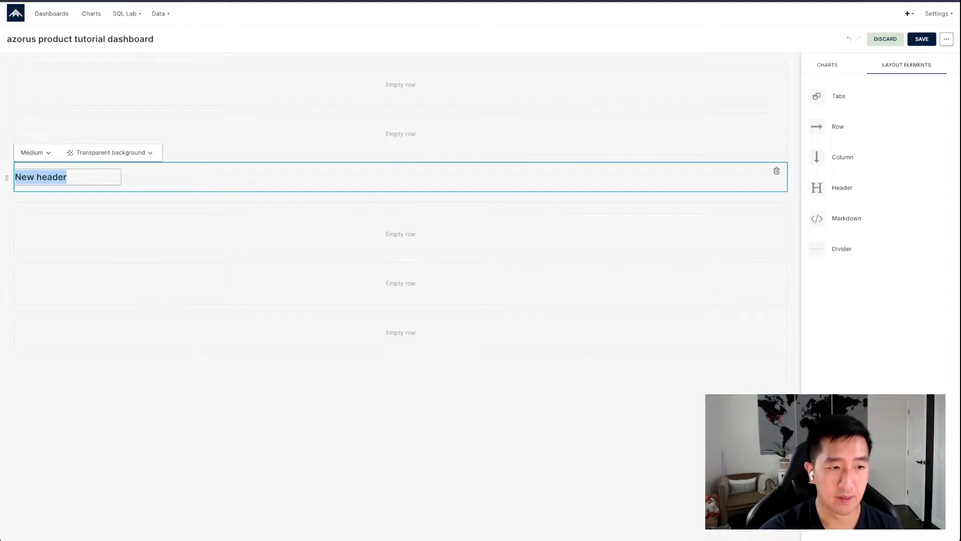
type("Er")
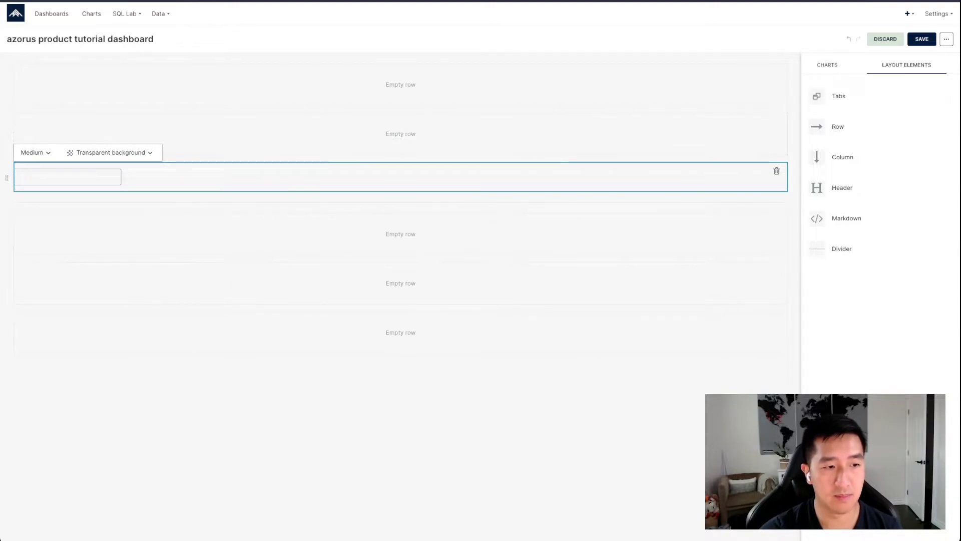
key("BackSpace")
type("Nervos Network")
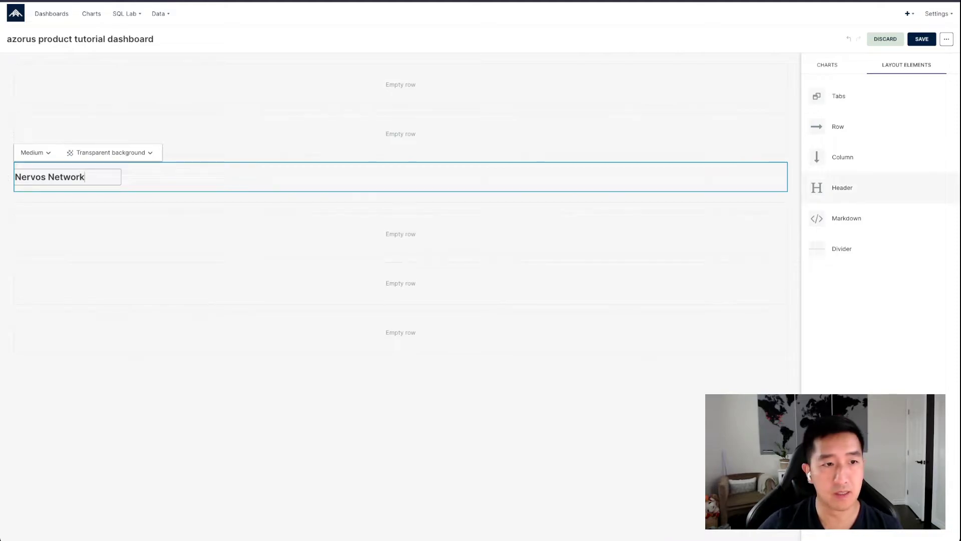
Add a header at the top of the dashboard titled Ergo Network
left_click_drag(842, 187, 450, 68)
left_click(45, 78)
key("super+a")
type("Ergo Network")
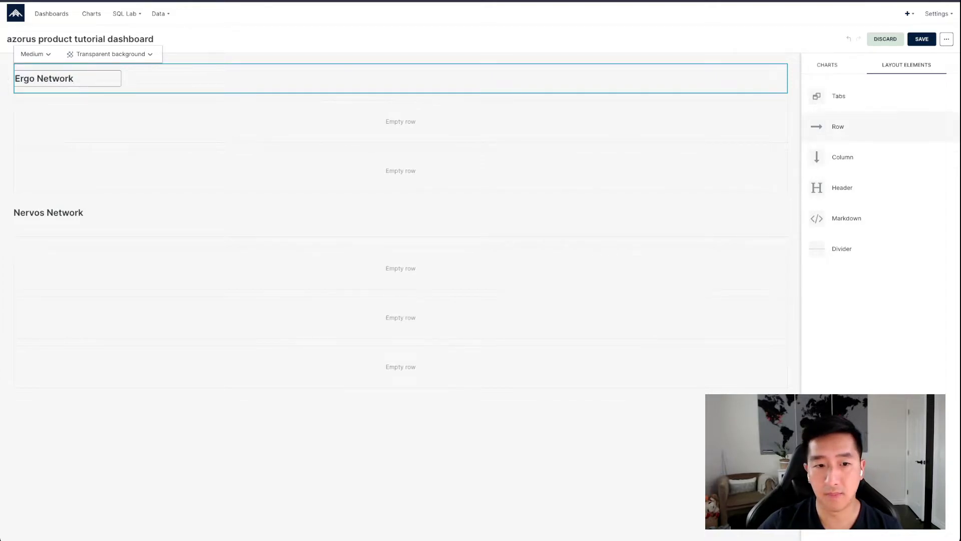
Add a row and a header above Nervos Network, titling the header SpectrumDEX Defi Data
left_click_drag(838, 126, 476, 184)
left_click_drag(831, 187, 450, 198)
left_click(40, 210)
left_click(40, 210)
key("super+a")
type("Ergo")
key("super+a")
key("BackSpace")
type("SpectrumDEX")
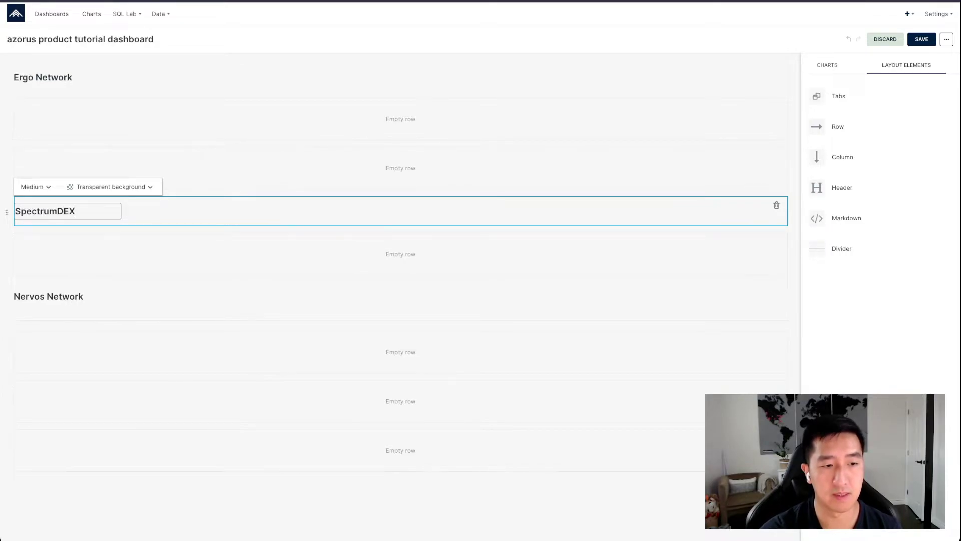
type(" daDefi Data")
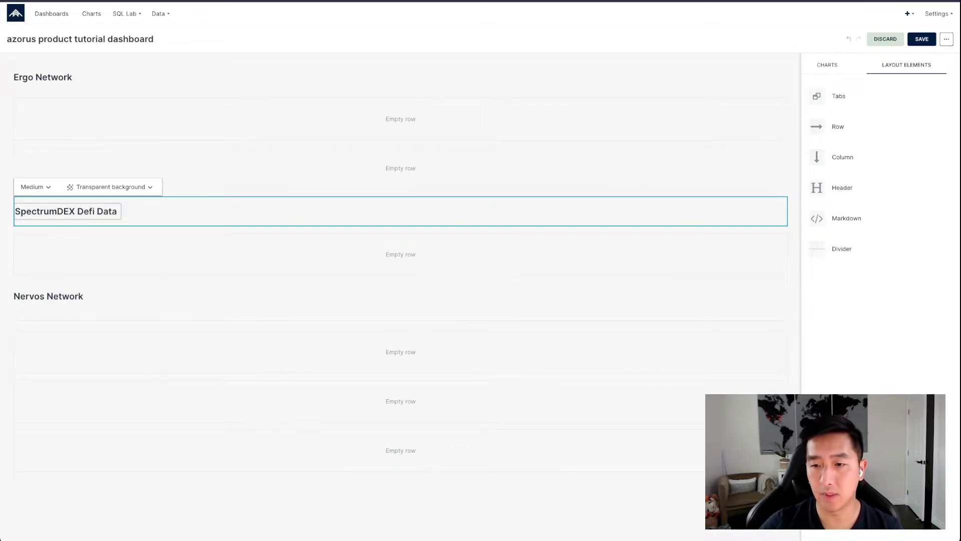
Insert dividers beneath the section headers
left_click_drag(841, 249, 7, 233)
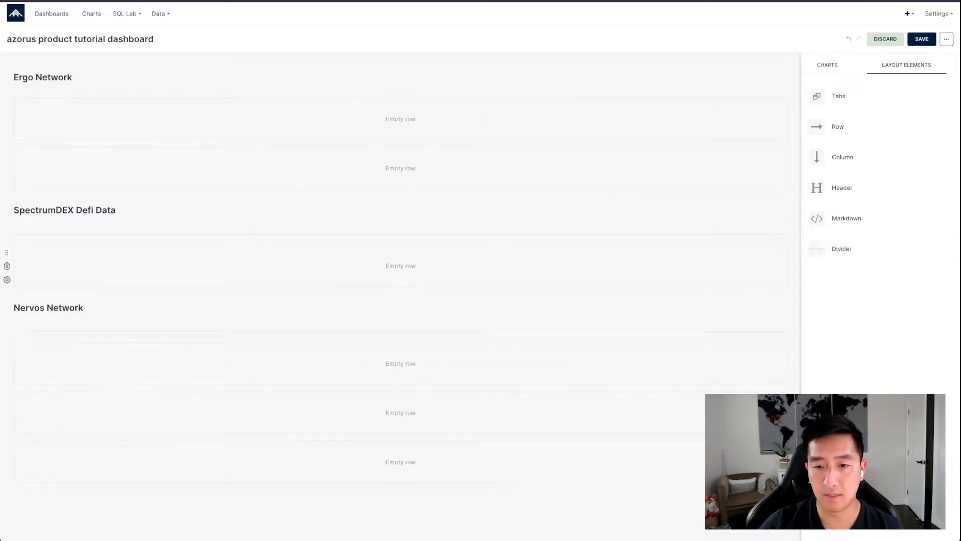
left_click_drag(841, 249, 30, 92)
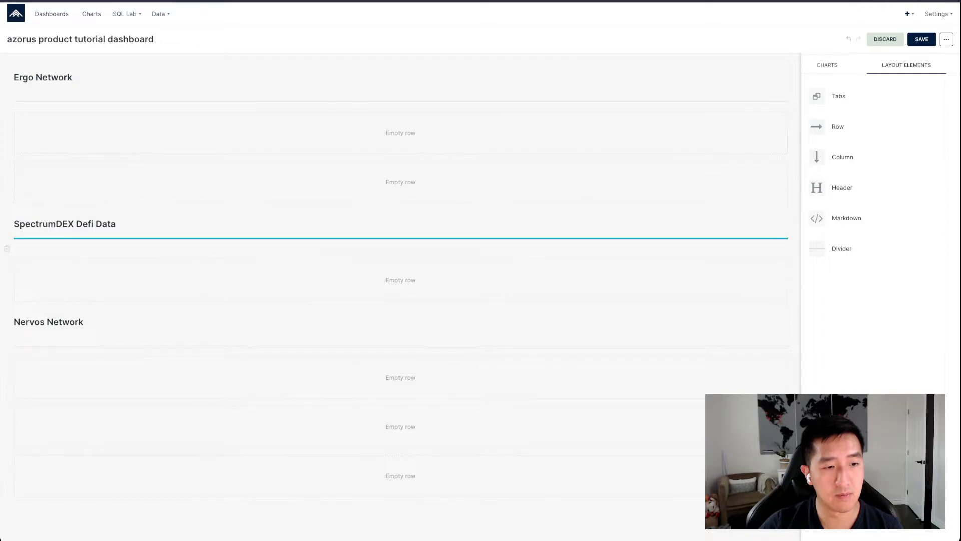
left_click_drag(30, 226, 30, 226)
left_click_drag(7, 345, 20, 311)
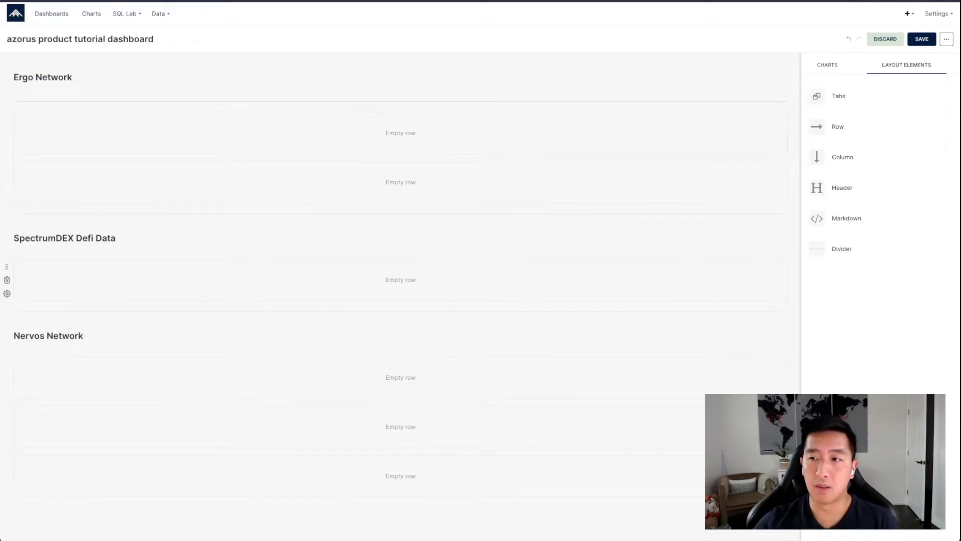
Place the three ErgoWatch charts side by side in the first Ergo Network row
left_click(827, 65)
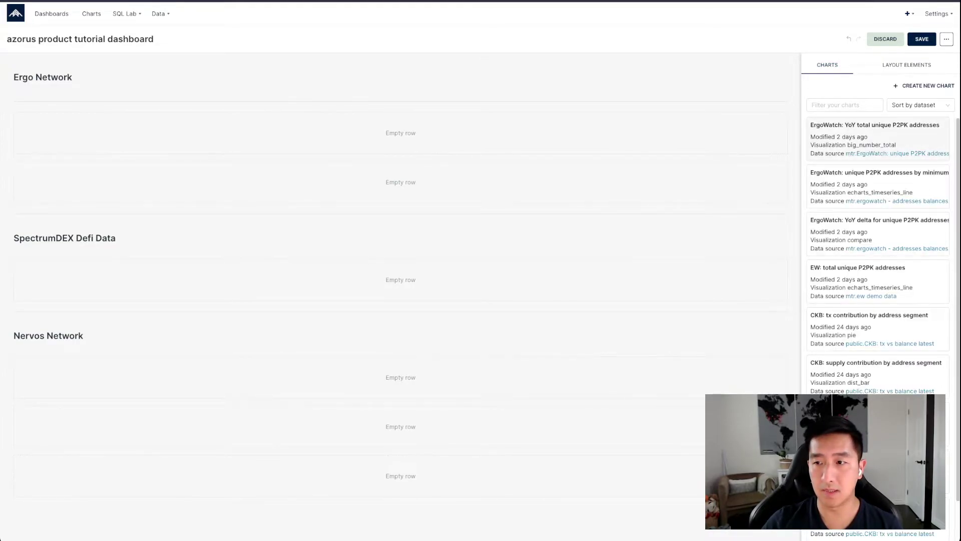
left_click_drag(851, 138, 221, 140)
left_click_drag(851, 185, 376, 190)
left_click_drag(851, 233, 601, 225)
Place three CKB charts in the Nervos Network row and the SpectrumDEX average price volatility chart in its section
scroll(601, 226, "down", 1)
scroll(871, 280, "down", 1)
left_click_drag(871, 282, 109, 411)
left_click_drag(851, 426, 360, 426)
scroll(361, 426, "down", 3)
left_click_drag(851, 430, 601, 340)
left_click_drag(851, 534, 109, 183)
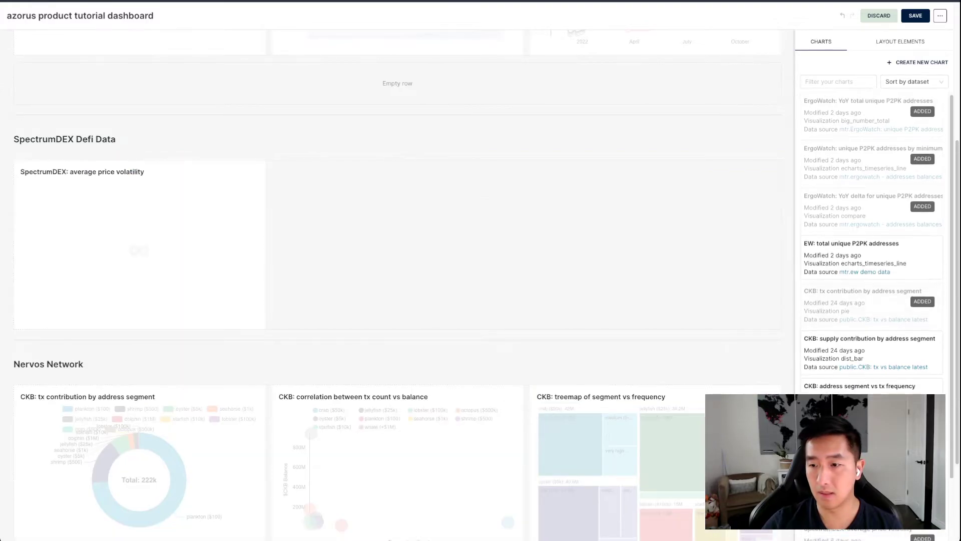
Add the EW: total unique P2PK addresses chart to the second Ergo Network row
scroll(395, 270, "up", 5)
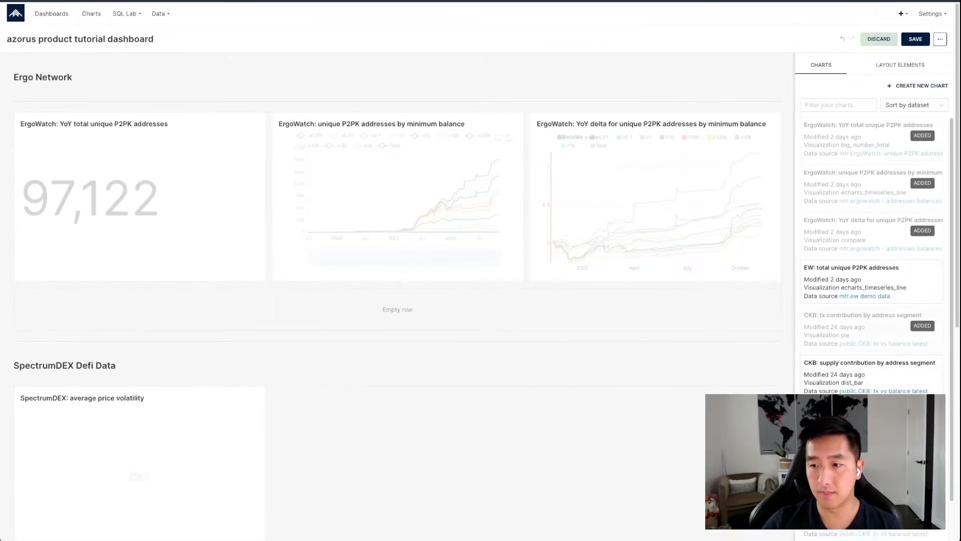
left_click_drag(851, 280, 391, 308)
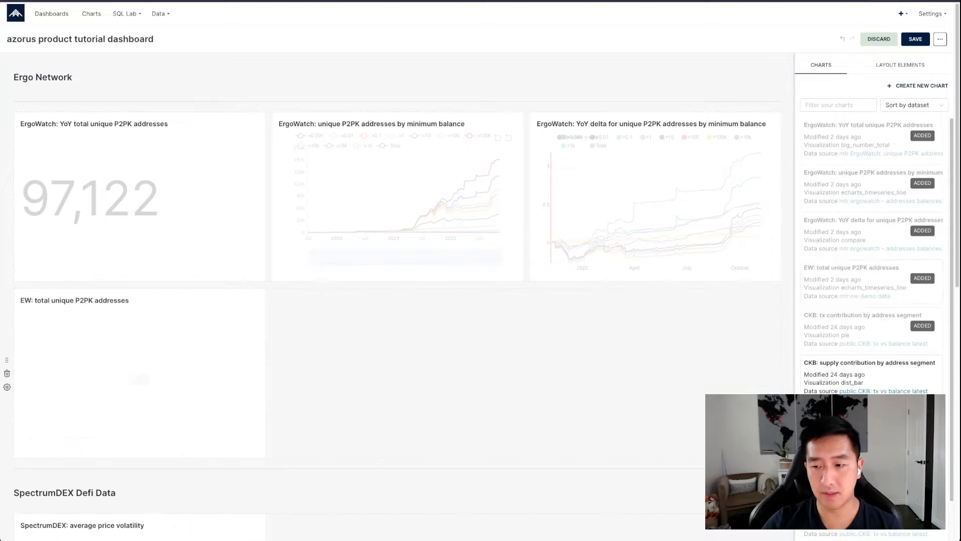
scroll(140, 155, "down", 8)
scroll(140, 155, "up", 7)
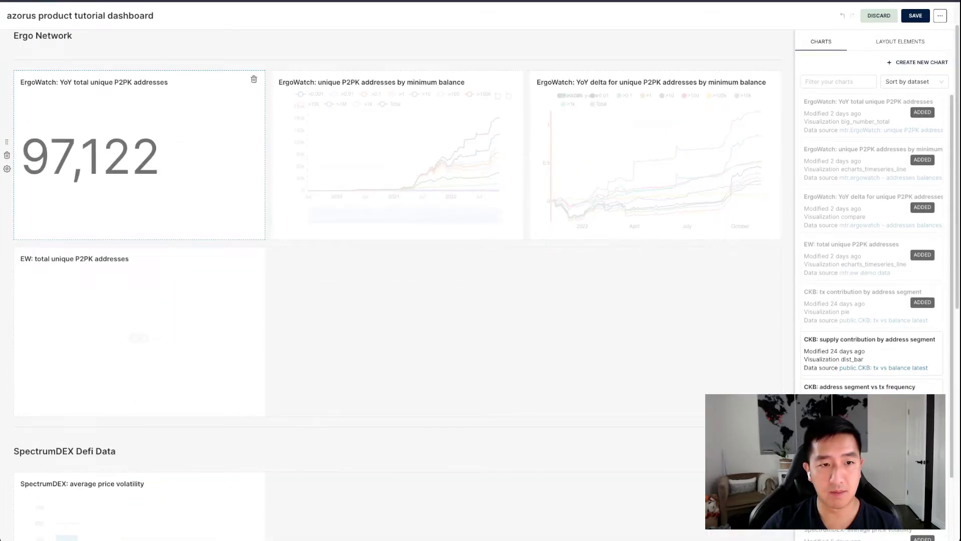
Delete the YoY total unique P2PK addresses chart, move EW total into the first Ergo row, and remove the empty row
left_click(254, 79)
left_click_drag(141, 300, 650, 150)
left_click(350, 274)
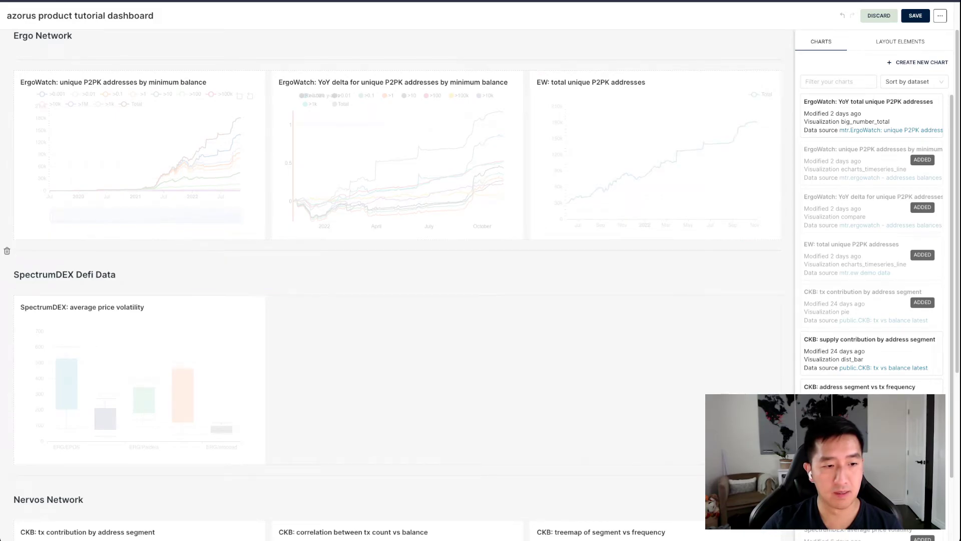
Add the SpectrumDEX daily asset price and distribution of asset trade volume charts beside average price volatility
scroll(140, 381, "down", 5)
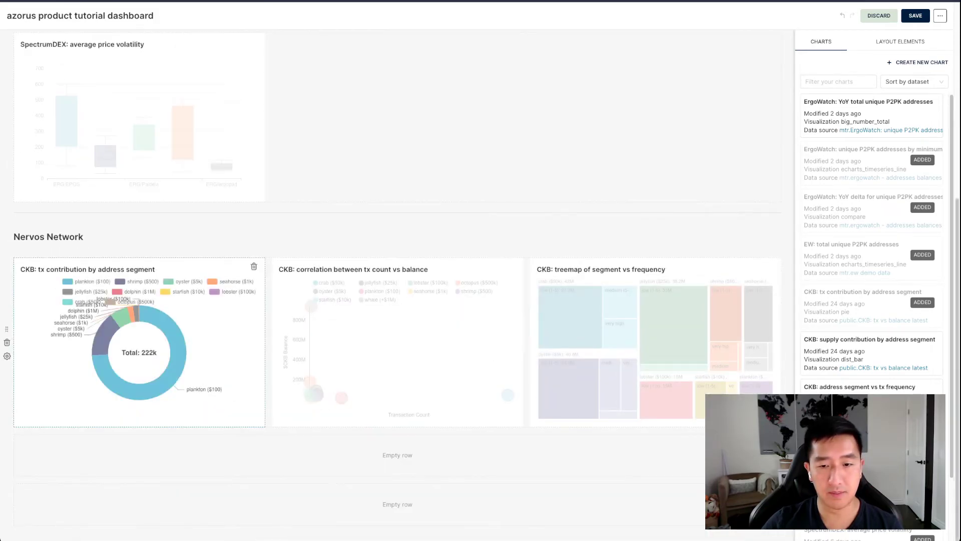
scroll(873, 240, "down", 4)
left_click_drag(851, 401, 343, 107)
left_click_drag(851, 445, 601, 130)
scroll(601, 130, "up", 5)
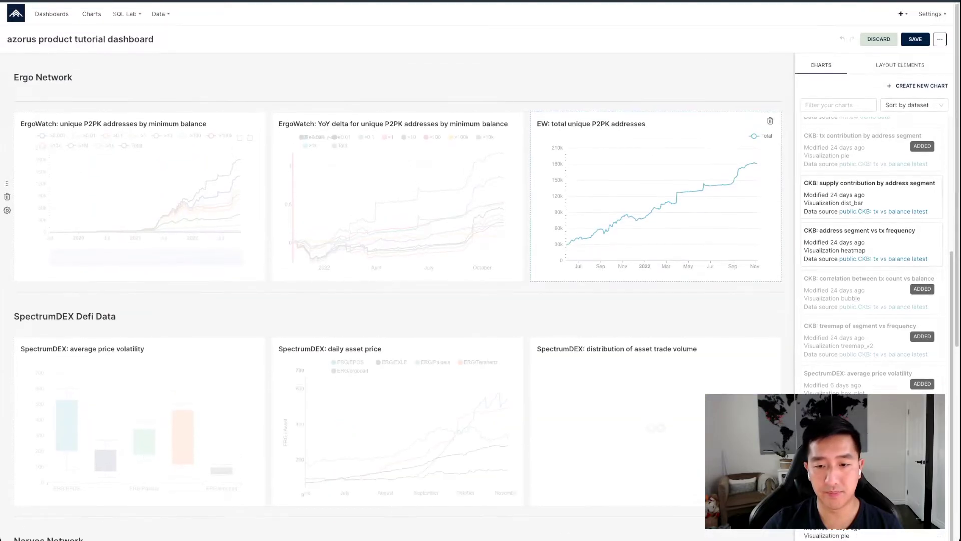
Scroll through the dashboard to review the finished section layout
scroll(651, 300, "down", 5)
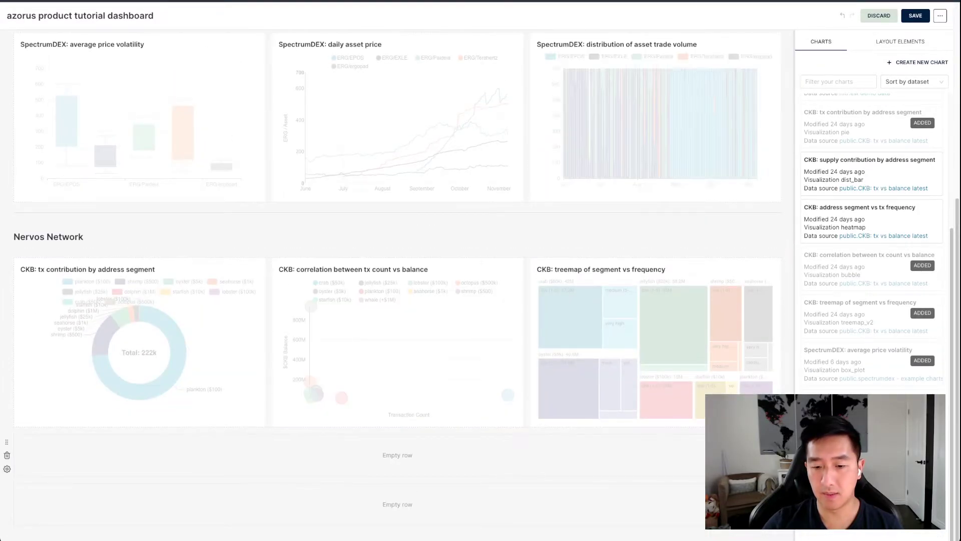
scroll(398, 250, "up", 1)
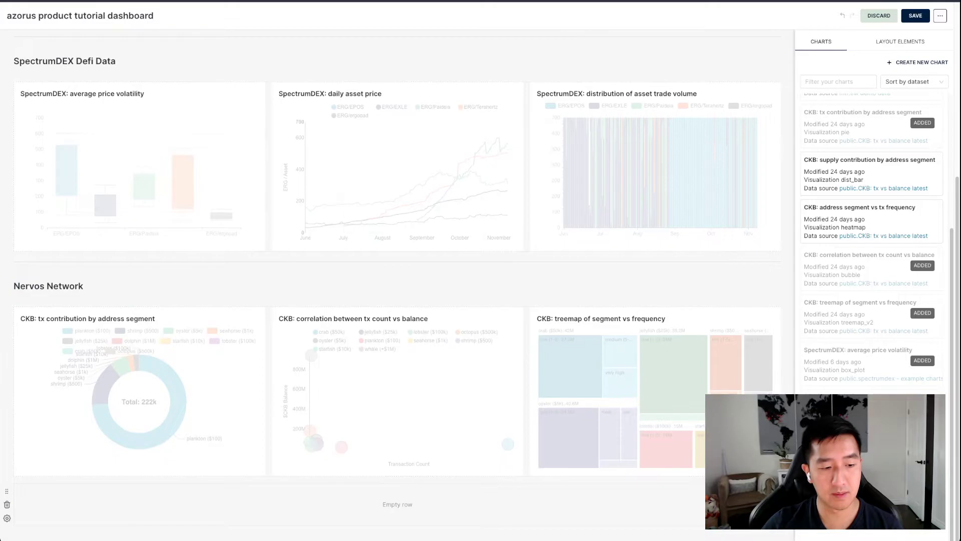
scroll(400, 351, "up", 5)
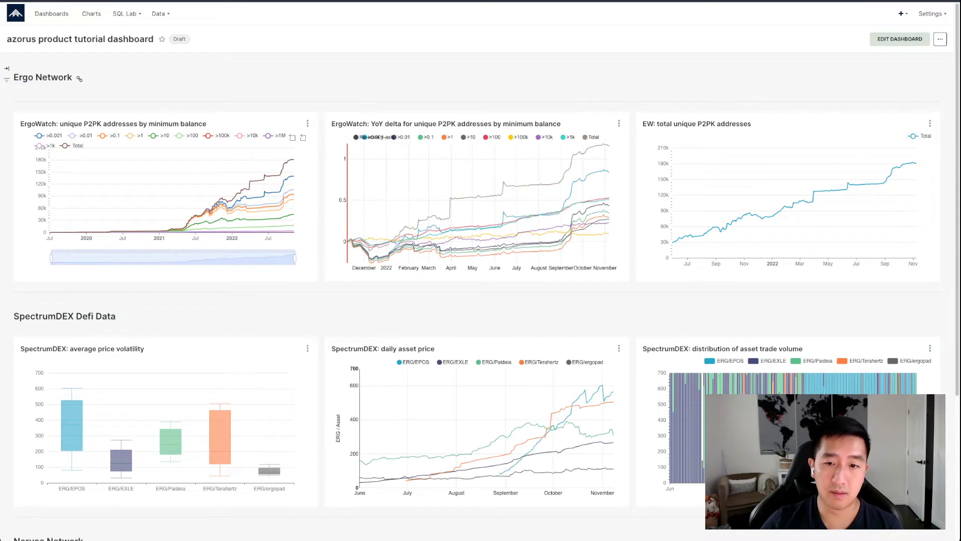
scroll(490, 215, "down", 4)
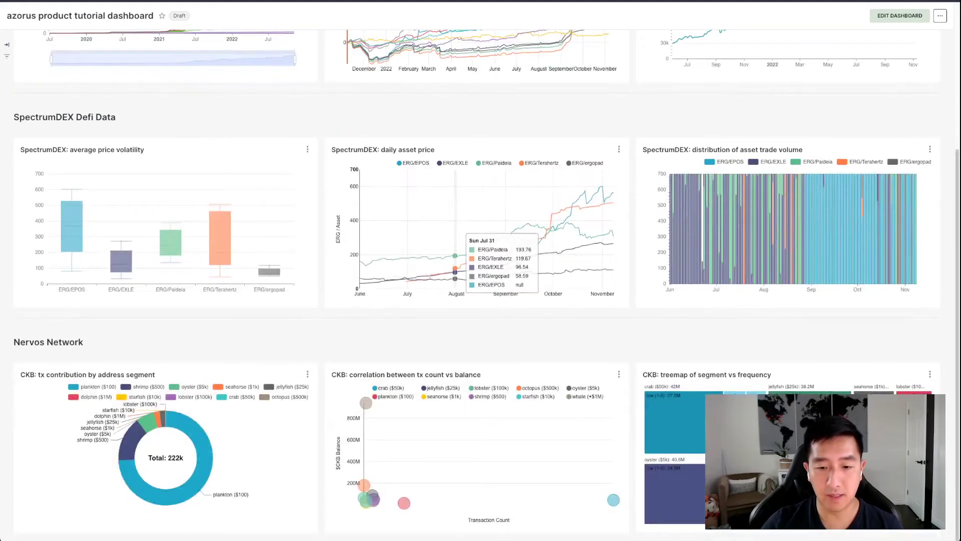
Narrow the date range of the unique P2PK addresses by minimum balance chart with its zoom slider
scroll(123, 319, "up", 4)
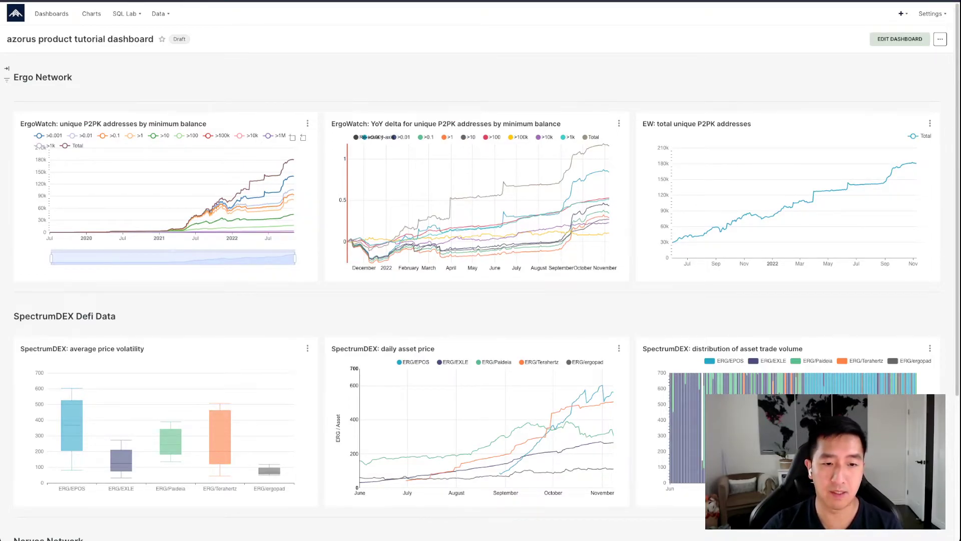
left_click_drag(51, 258, 194, 258)
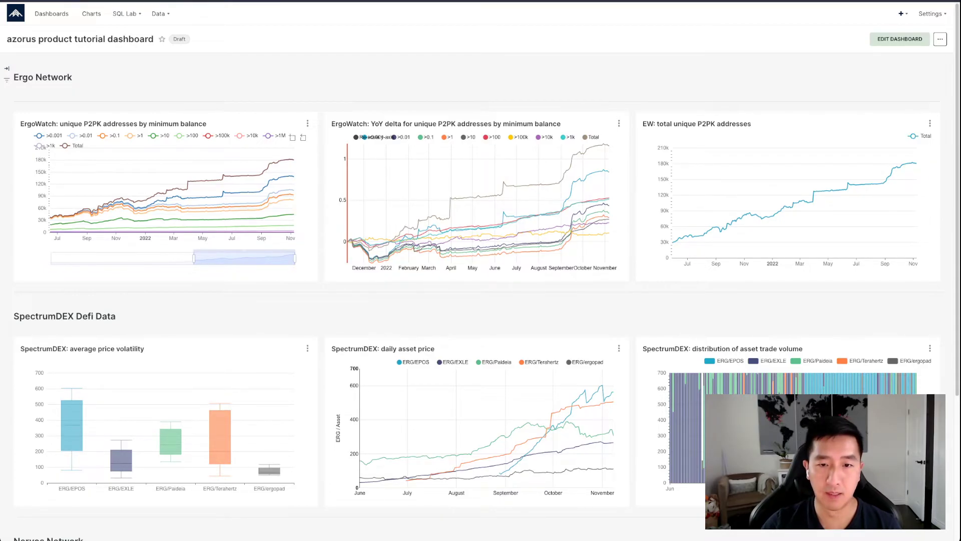
scroll(481, 270, "down", 1)
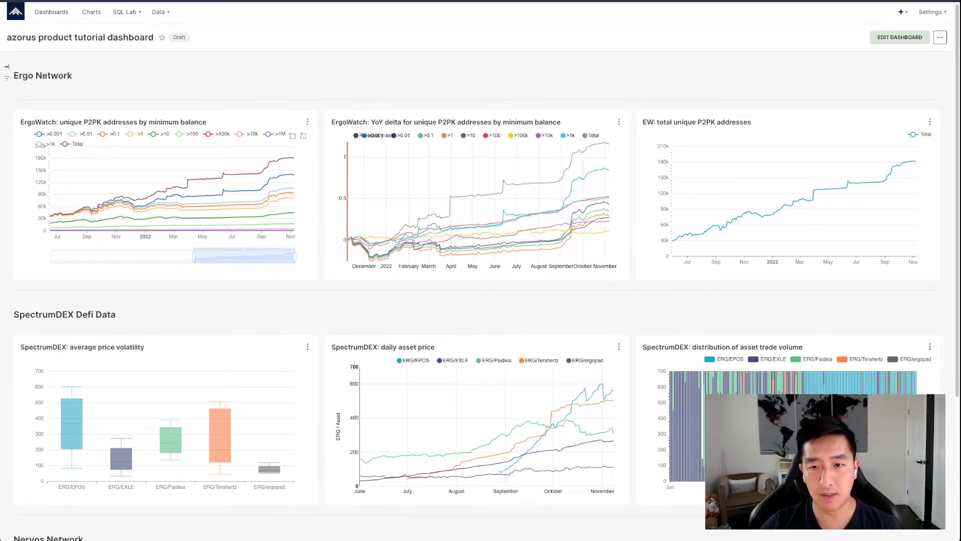
Toggle minimum-balance series on and off in the YoY delta for unique P2PK addresses chart legend
left_click(591, 136)
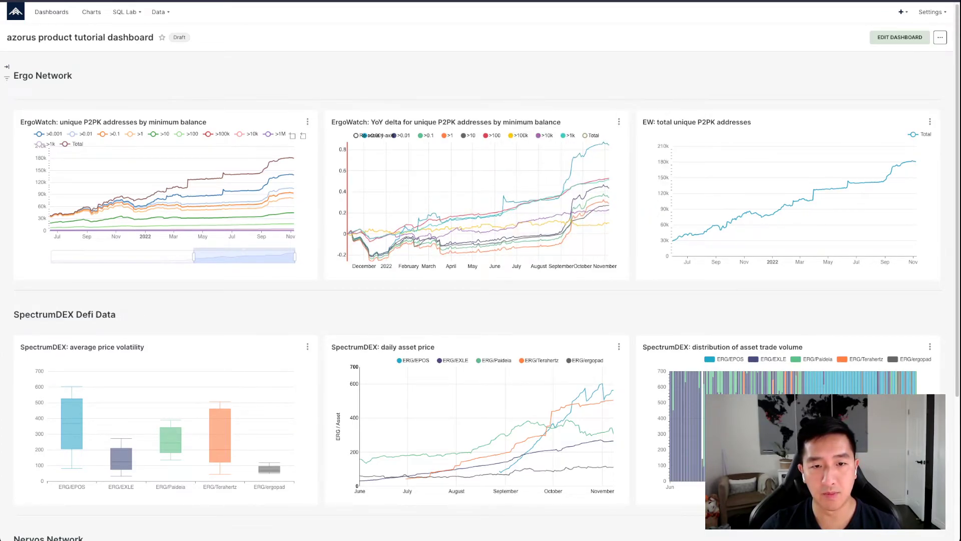
left_click(401, 136)
left_click(427, 136)
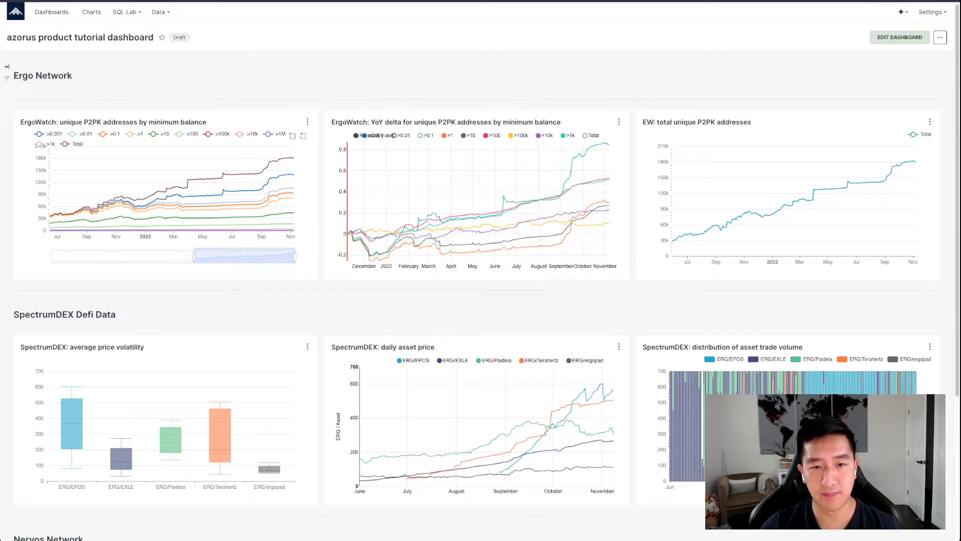
left_click(446, 136)
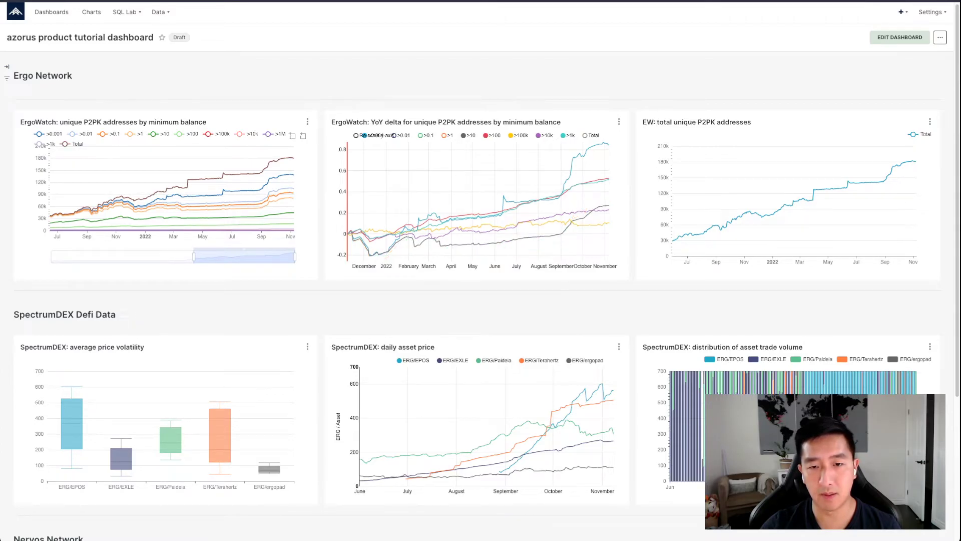
left_click(446, 135)
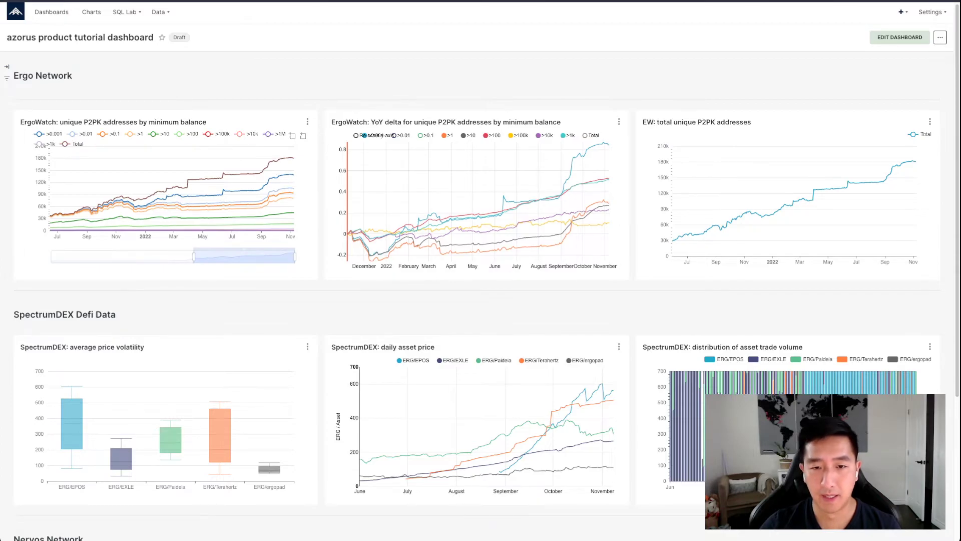
left_click(445, 135)
left_click(464, 136)
double_click(566, 135)
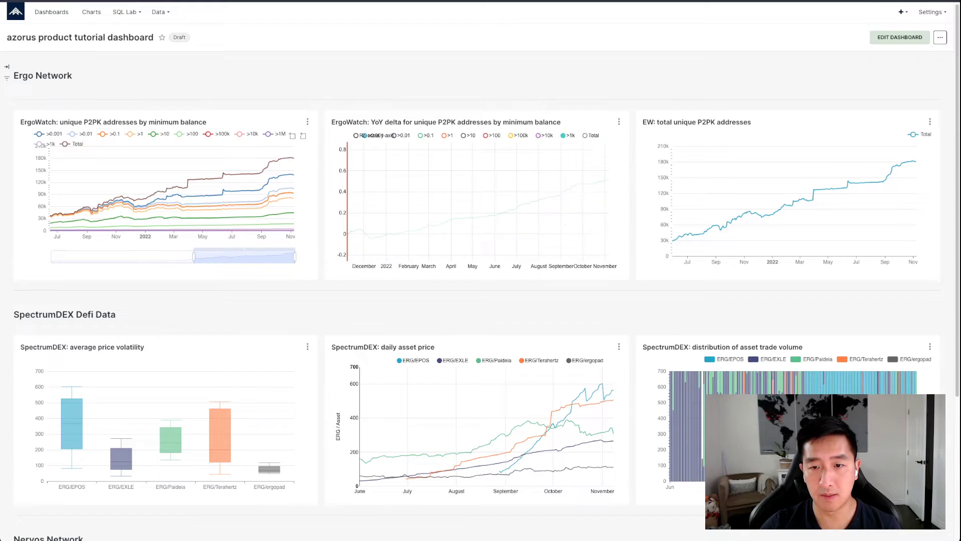
left_click(511, 135)
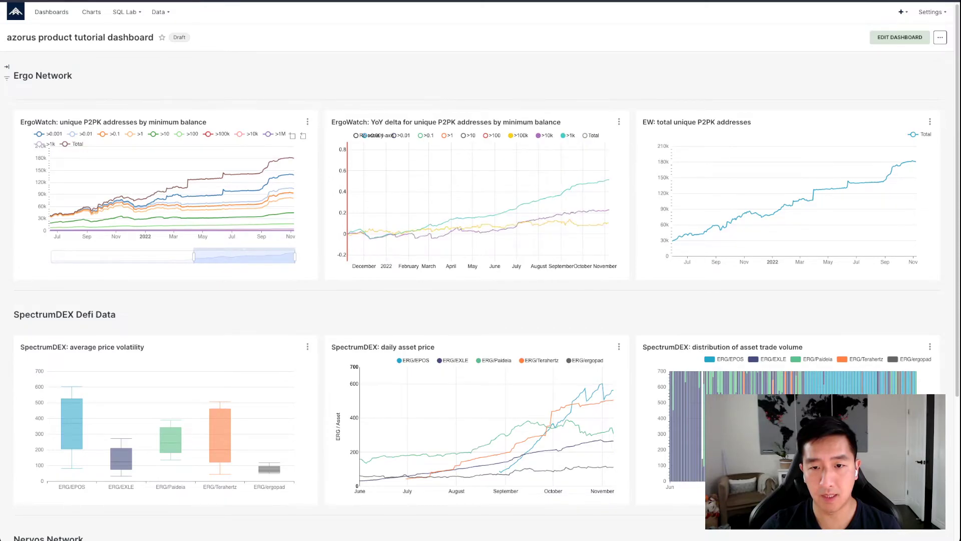
left_click(485, 136)
left_click(464, 136)
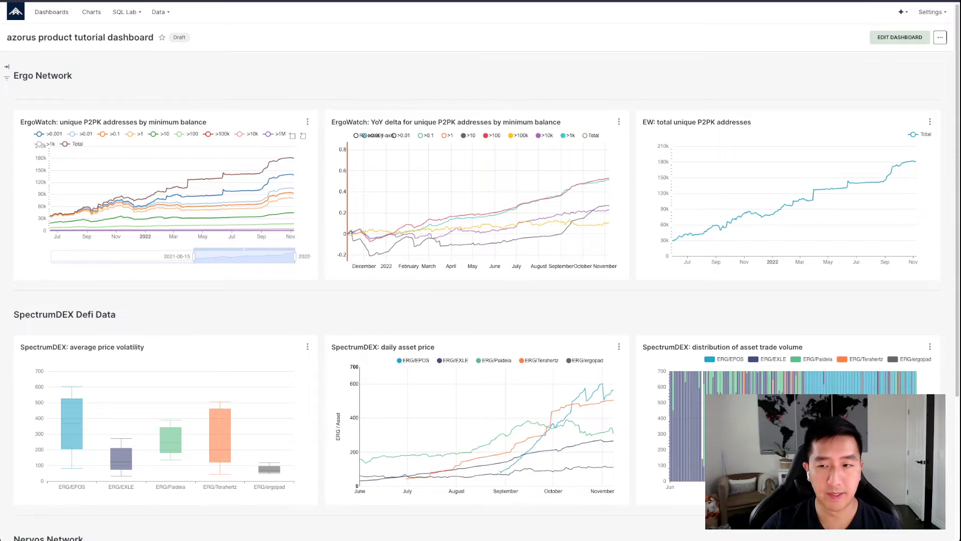
Shift the zoom window of the unique P2PK addresses by minimum balance chart further toward recent dates
left_click_drag(194, 257, 223, 257)
scroll(558, 191, "down", 4)
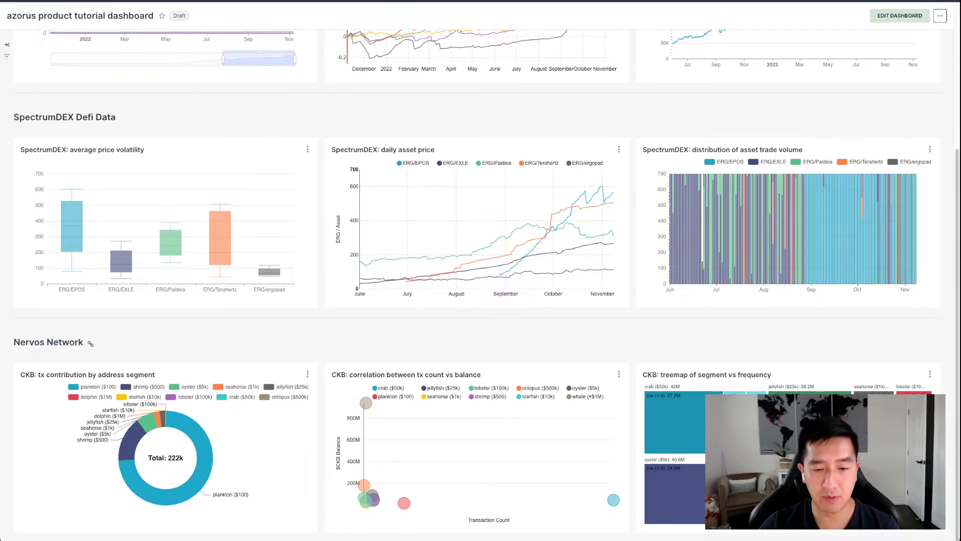
Refresh the CKB: tx contribution by address segment chart from its chart menu
mouse_move(207, 440)
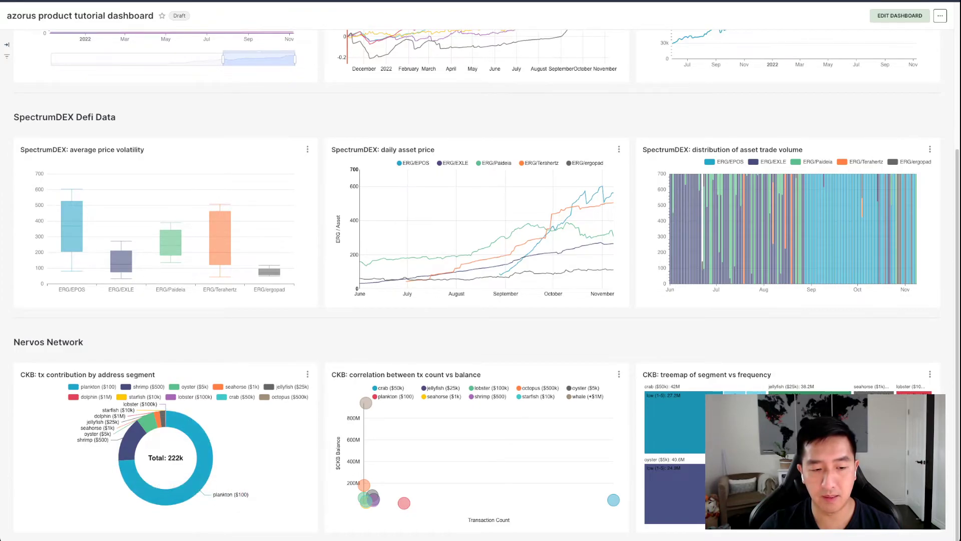
mouse_move(128, 473)
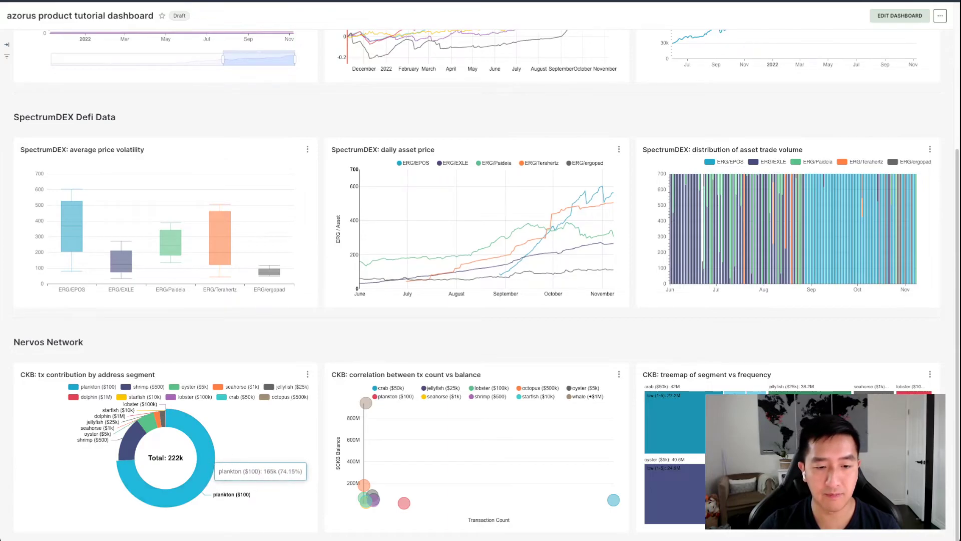
left_click(307, 374)
left_click(247, 388)
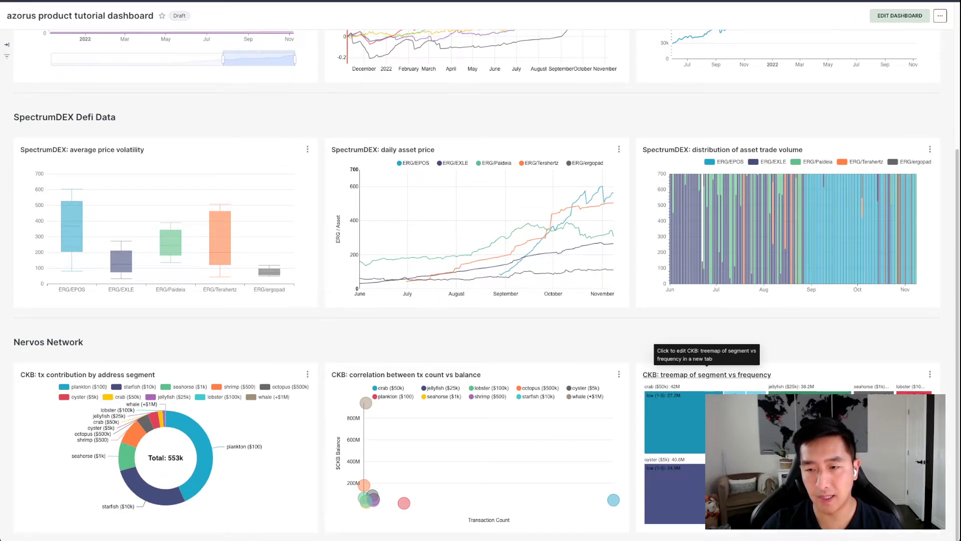
Open the dashboard actions menu and examine its share options
scroll(481, 280, "up", 5)
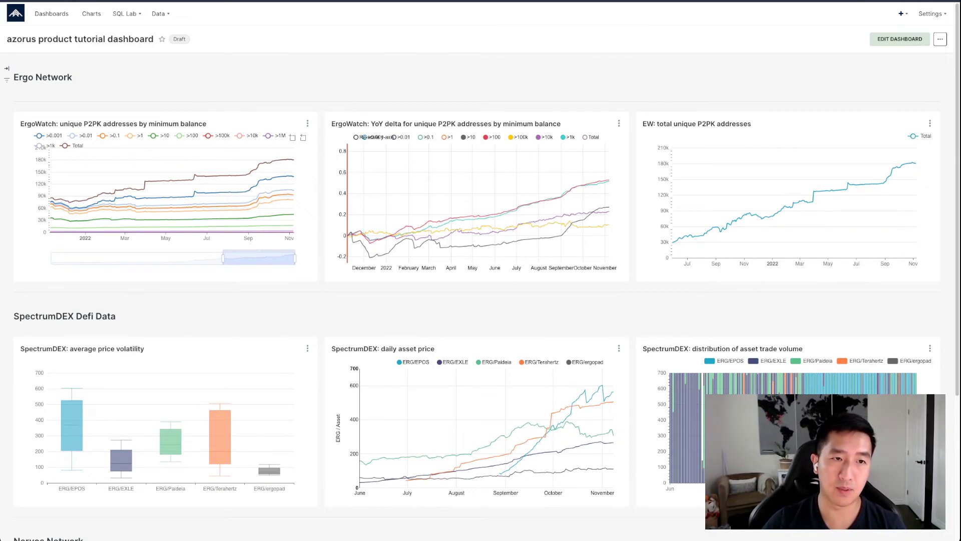
left_click(940, 39)
mouse_move(884, 114)
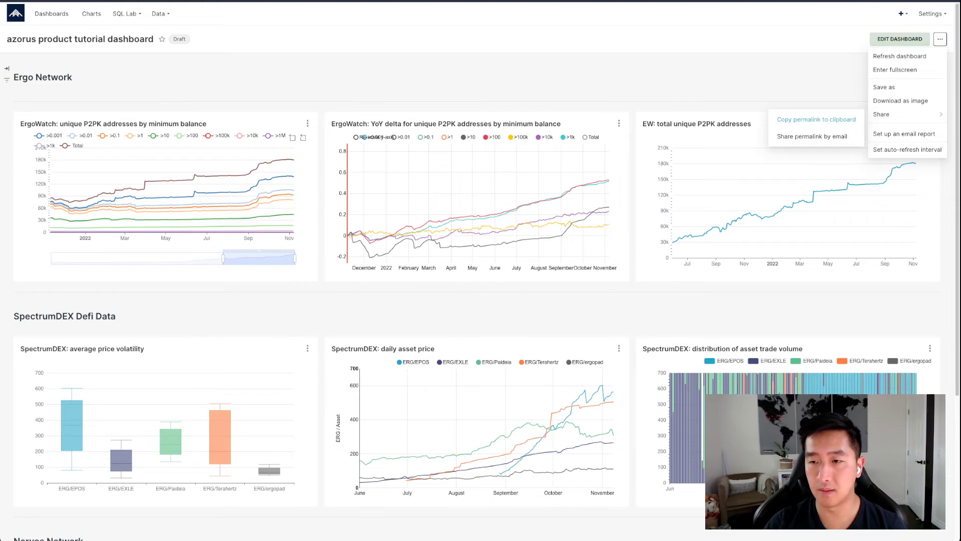
left_click(781, 83)
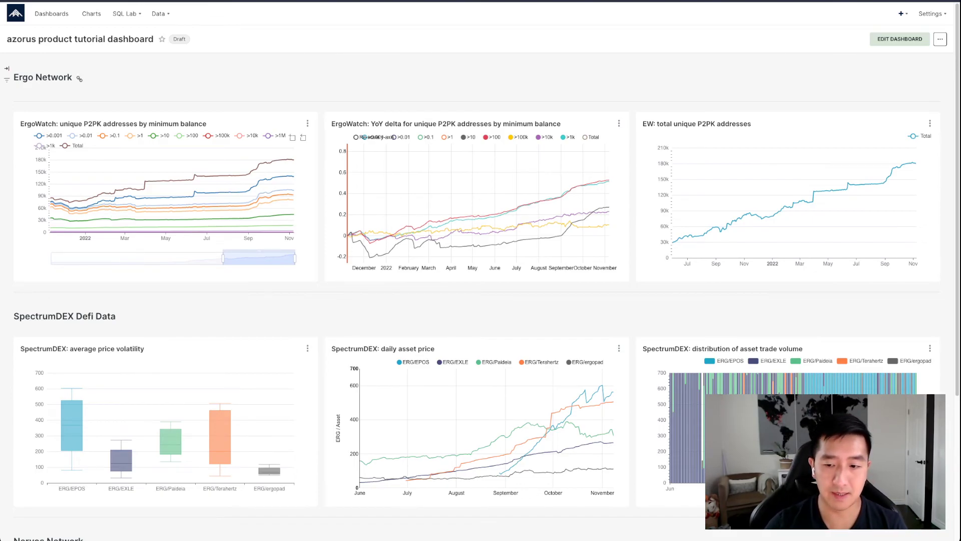
scroll(481, 300, "down", 4)
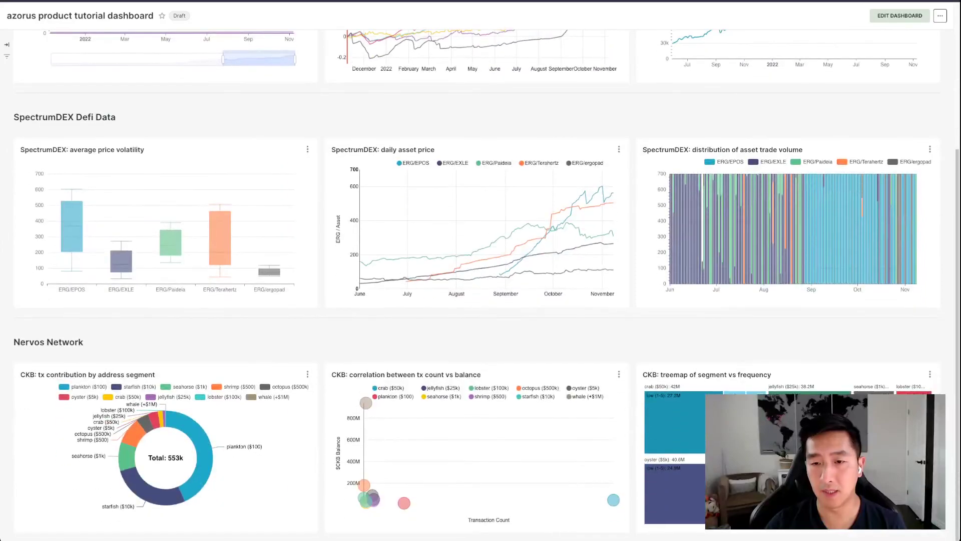
scroll(481, 300, "up", 5)
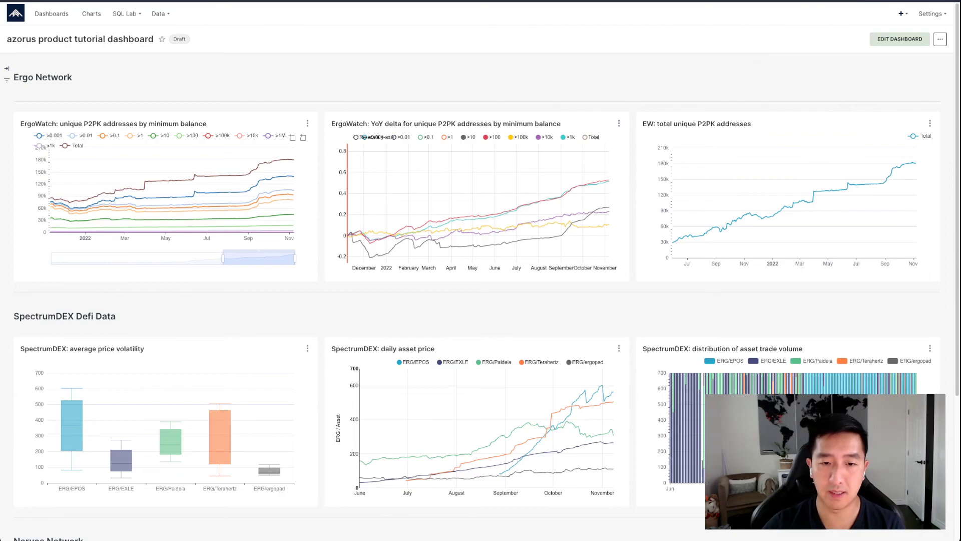
scroll(480, 280, "down", 4)
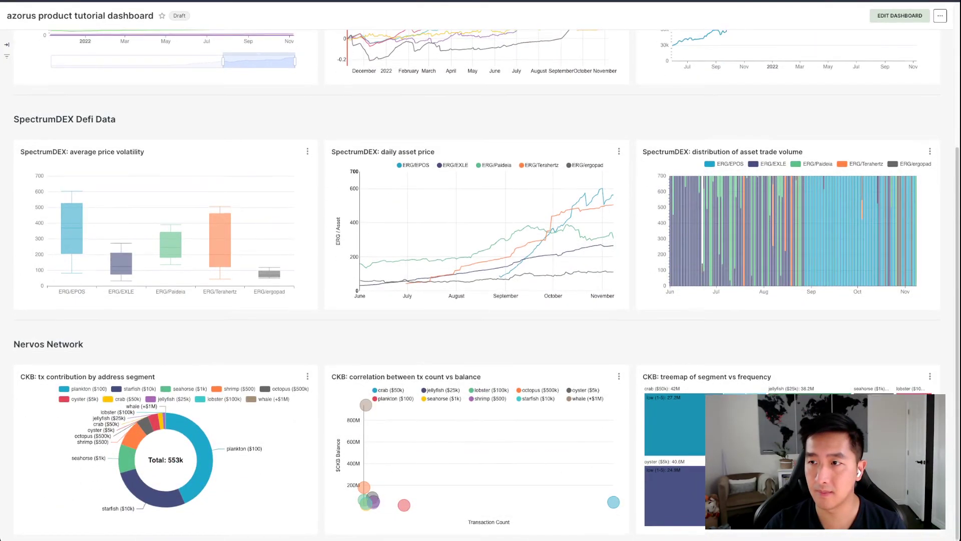
scroll(544, 215, "up", 4)
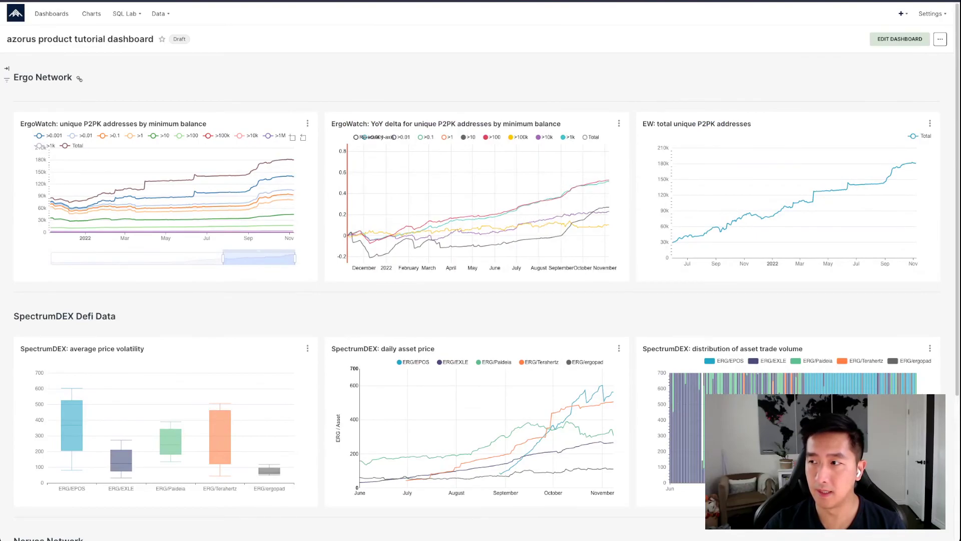